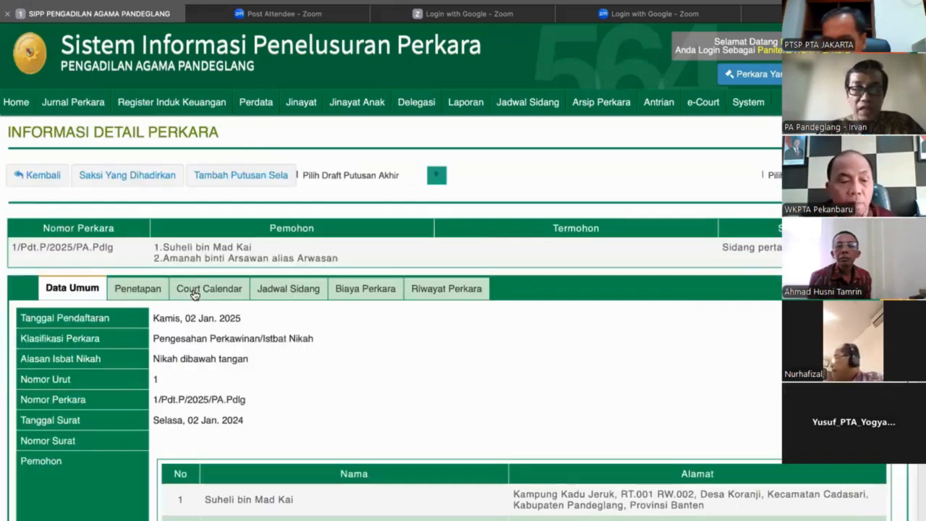
Review the first case's Court Calendar, Biaya Perkara, Jadwal Sidang and Data Umum details.
click(195, 291)
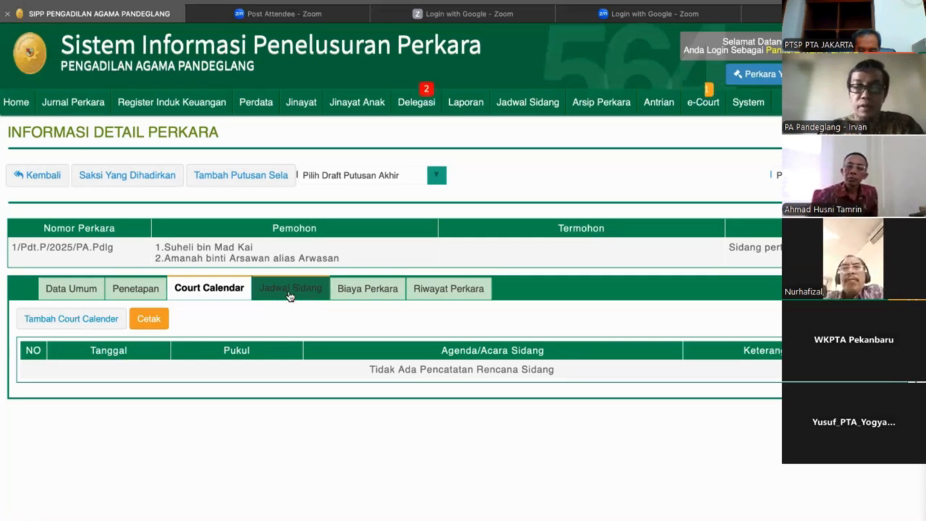
click(350, 293)
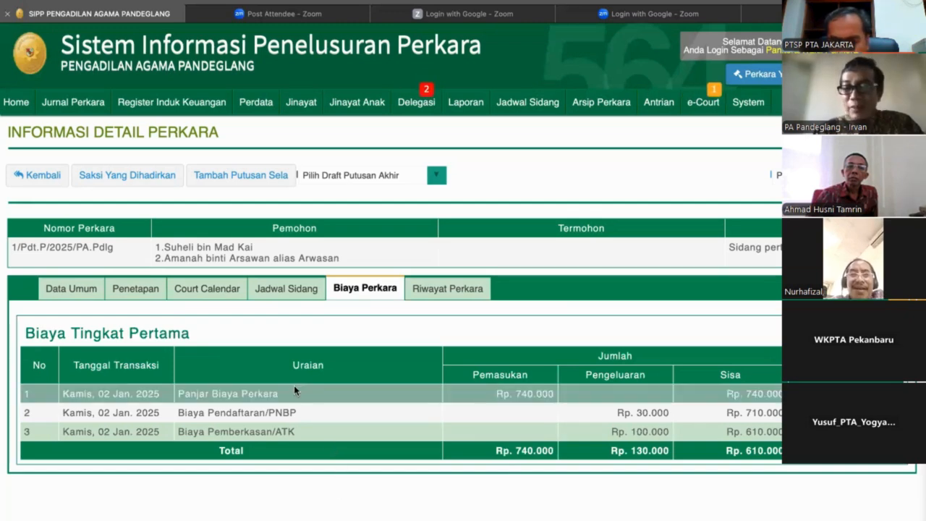
click(275, 291)
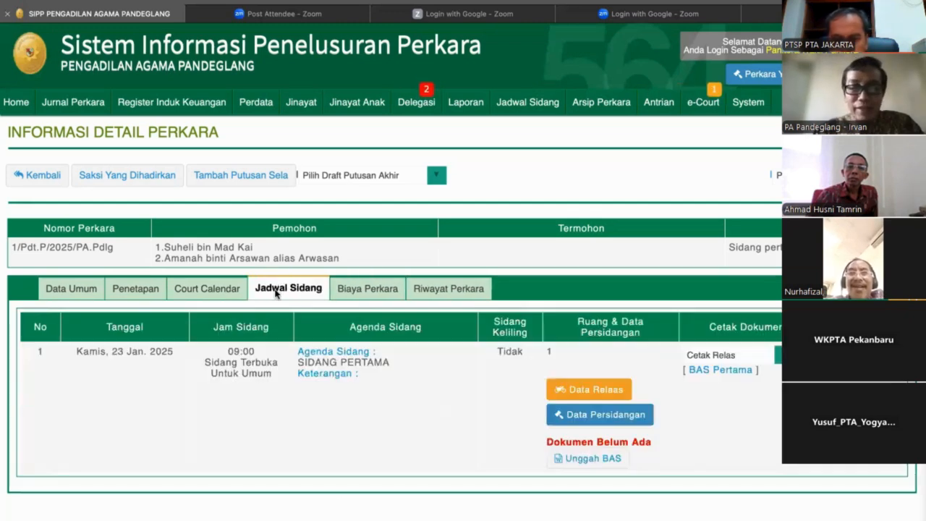
click(364, 296)
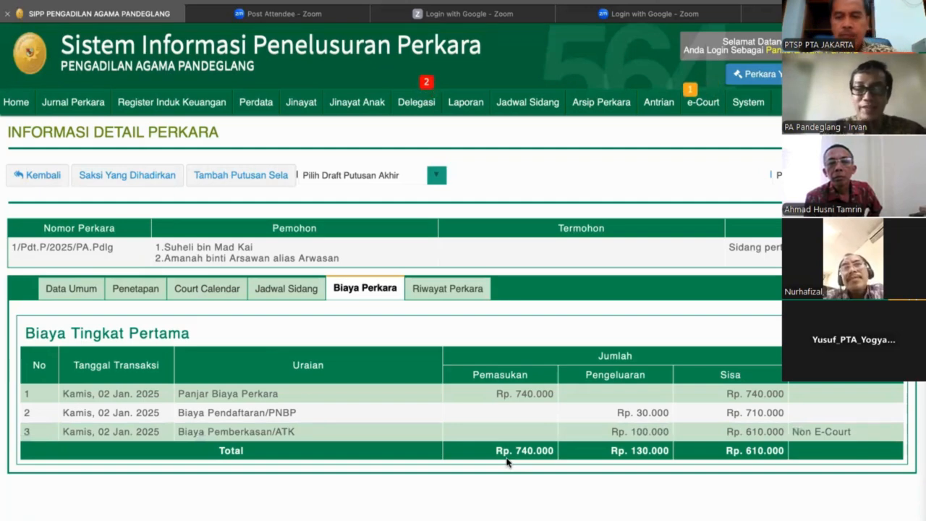
click(84, 293)
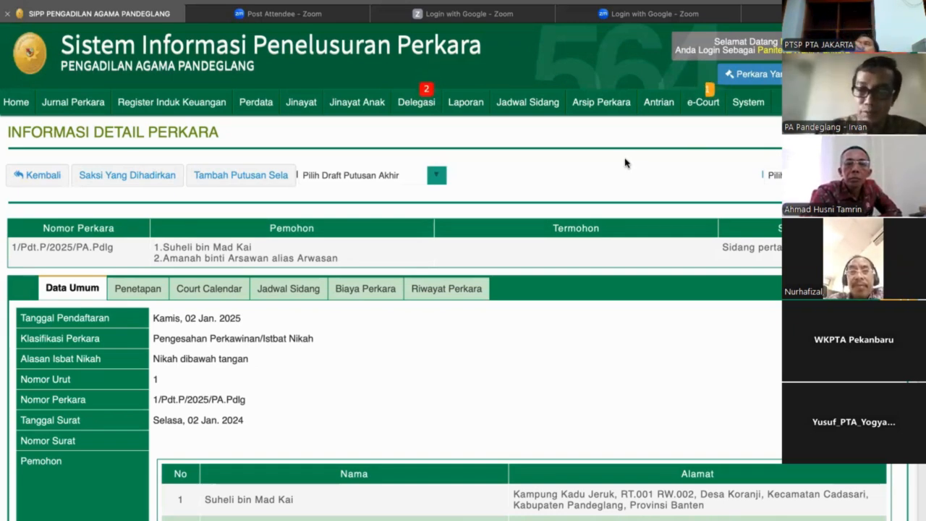
Open Input Antrian Hakim/PP and list the cases for hearing date 06/01/2025 under the second presiding judge offered.
mouse_move(664, 116)
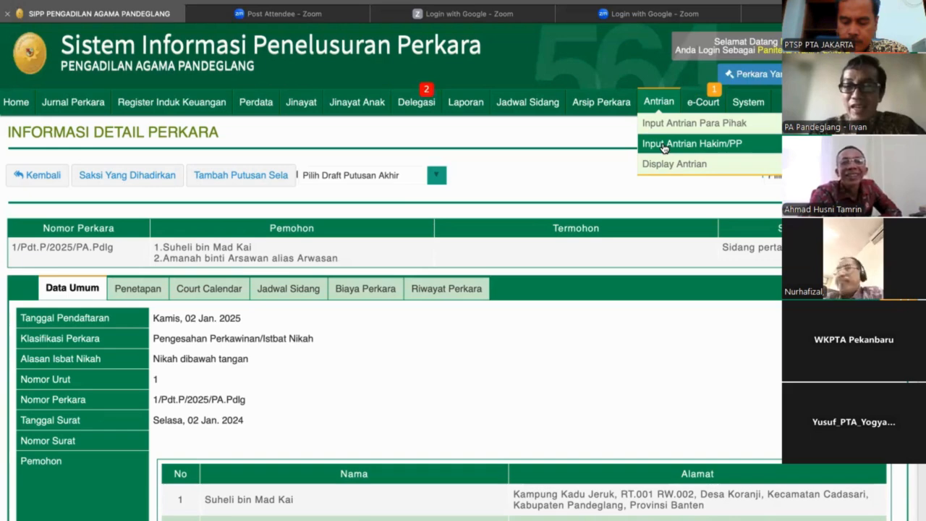
click(663, 144)
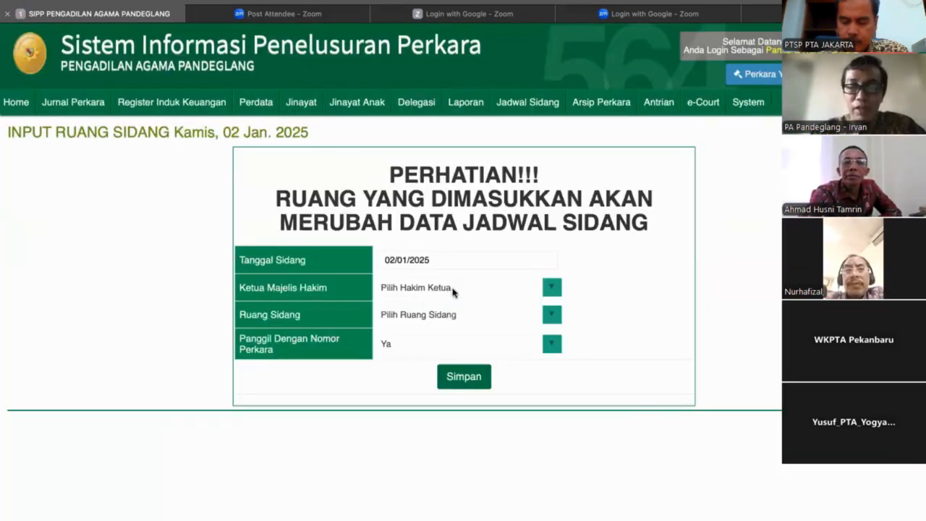
click(453, 292)
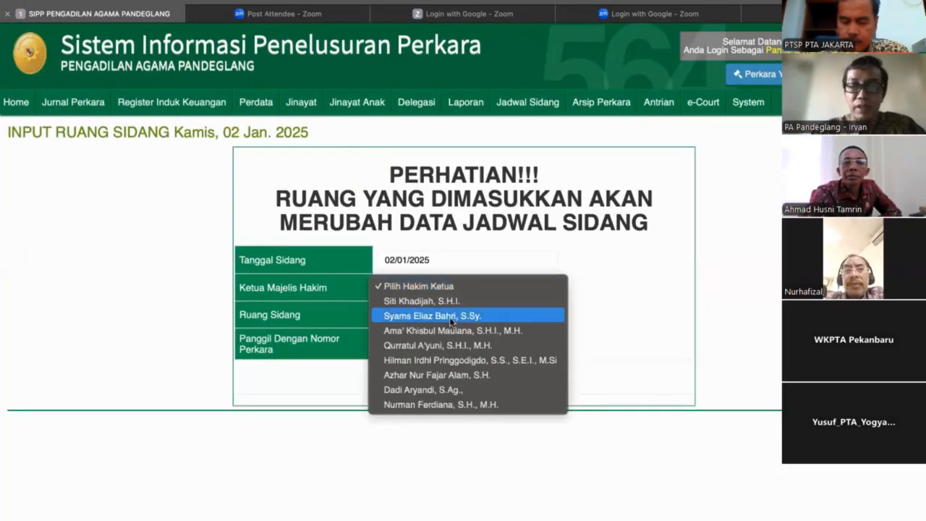
click(458, 256)
click(415, 353)
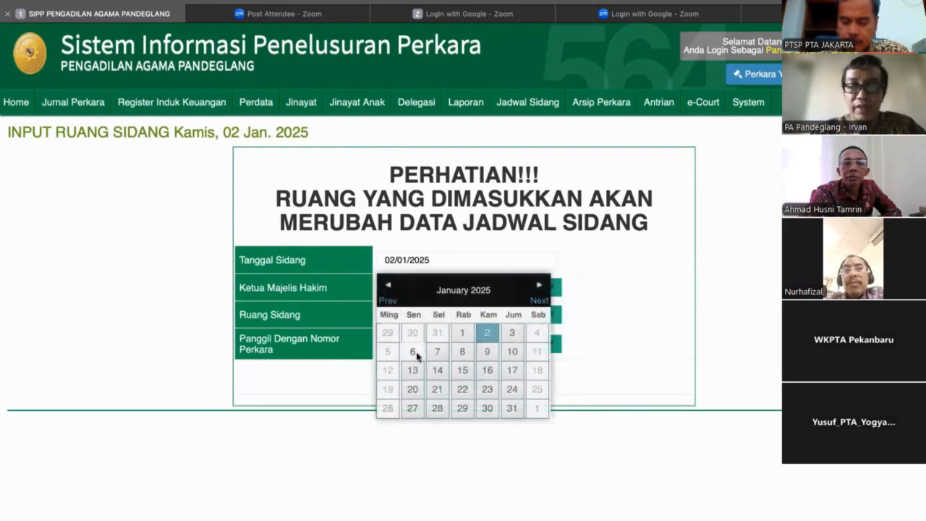
click(426, 289)
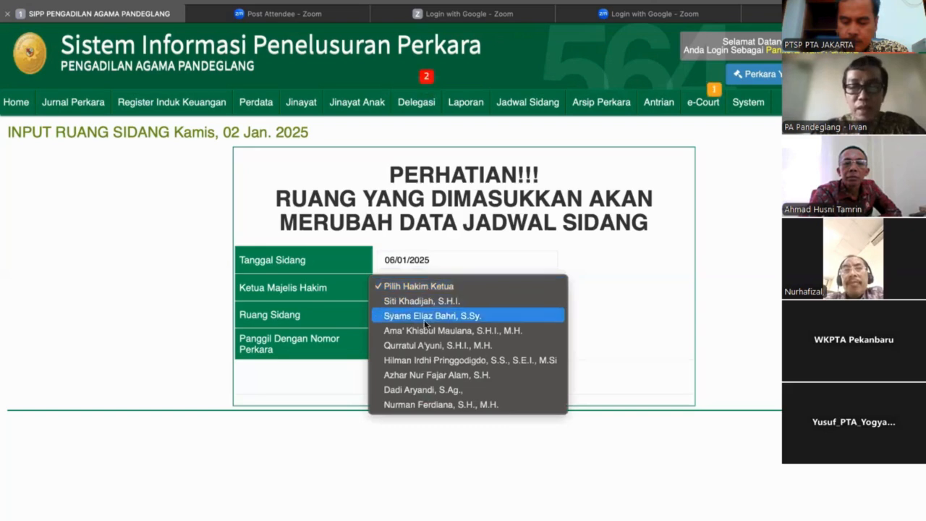
click(429, 318)
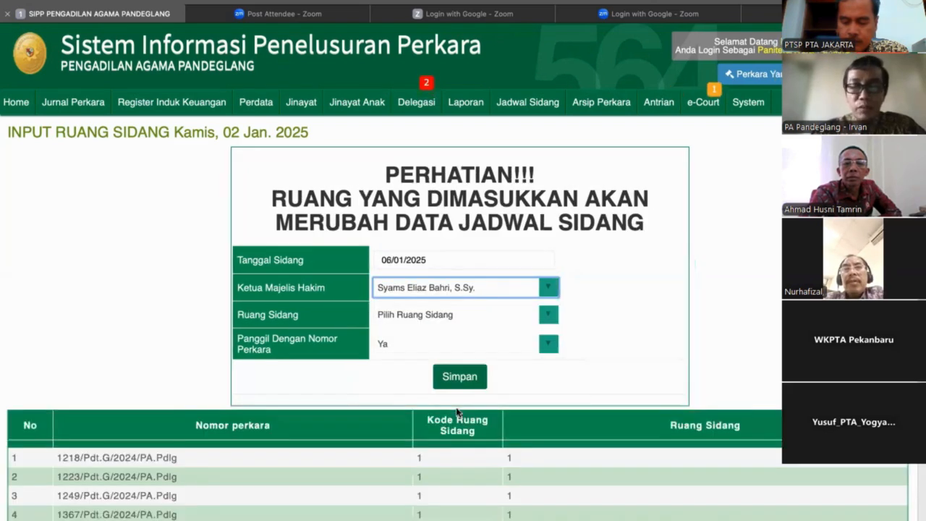
scroll(457, 410, down, 1)
scroll(457, 411, down, 3)
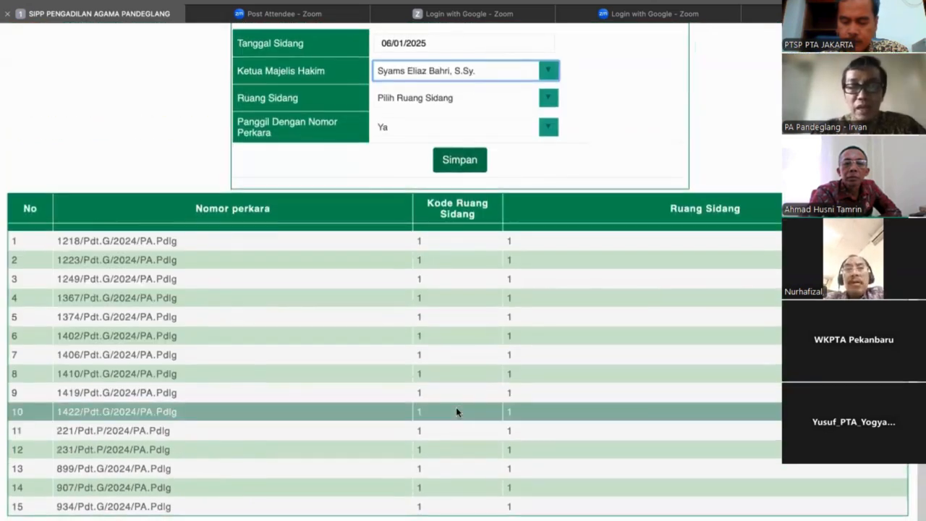
Set Ruang Sidang to 2 for the listed cases.
scroll(455, 406, up, 2)
click(467, 206)
click(442, 222)
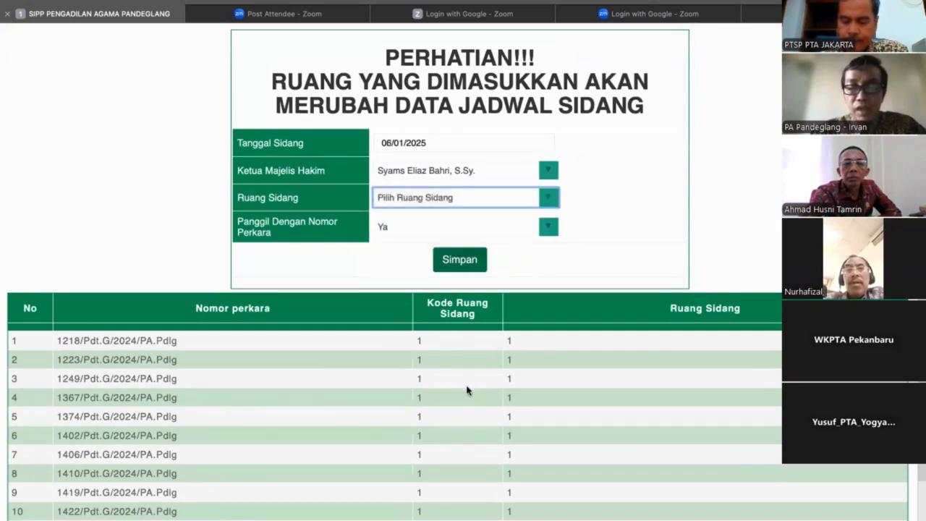
scroll(467, 390, down, 1)
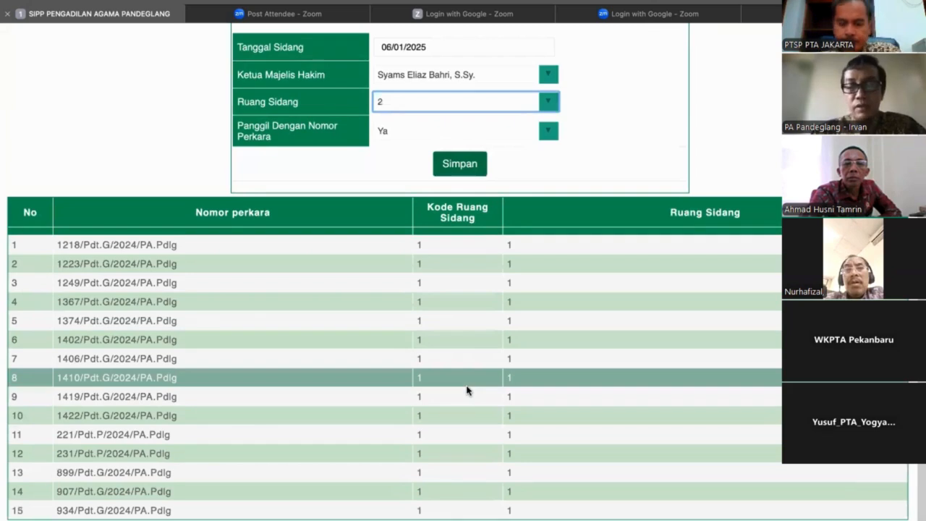
scroll(502, 76, up, 1)
Change the hearing date to 09/01/2025 and select the seventh presiding judge offered.
click(488, 78)
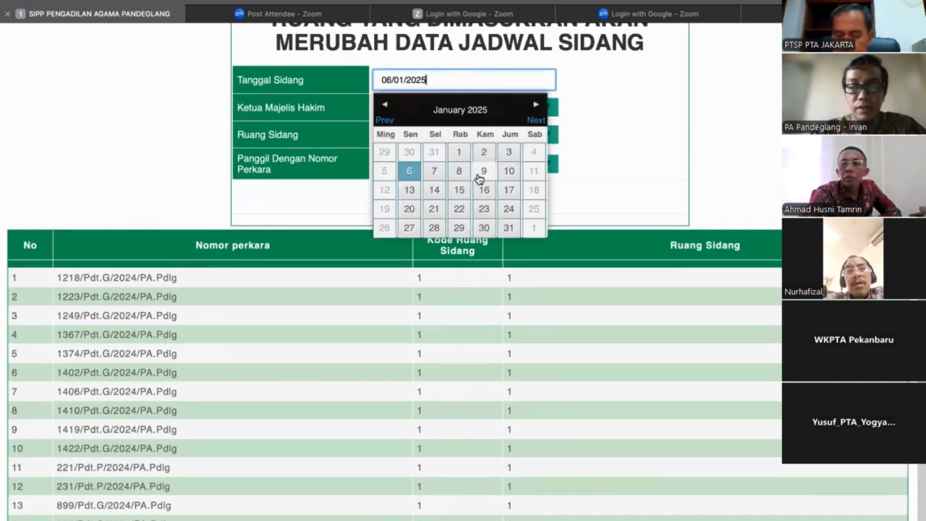
click(478, 176)
click(483, 107)
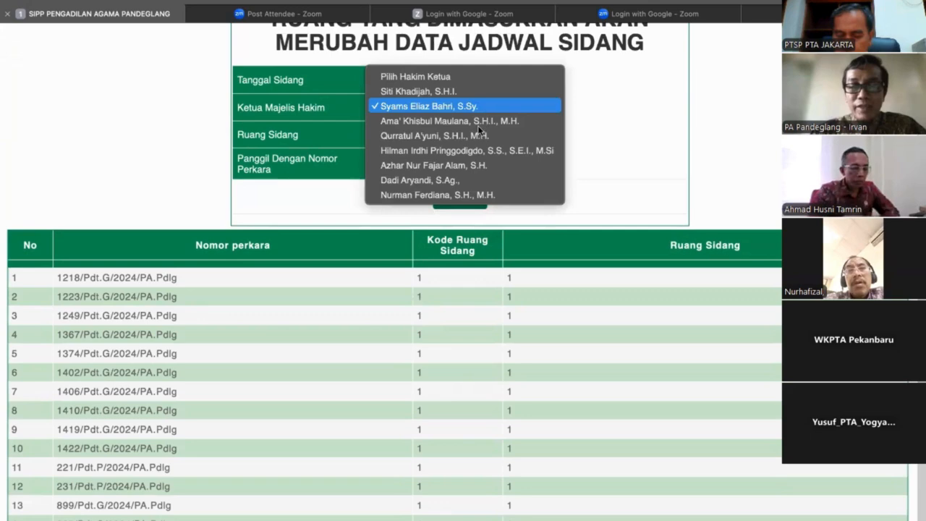
click(455, 180)
scroll(455, 180, up, 2)
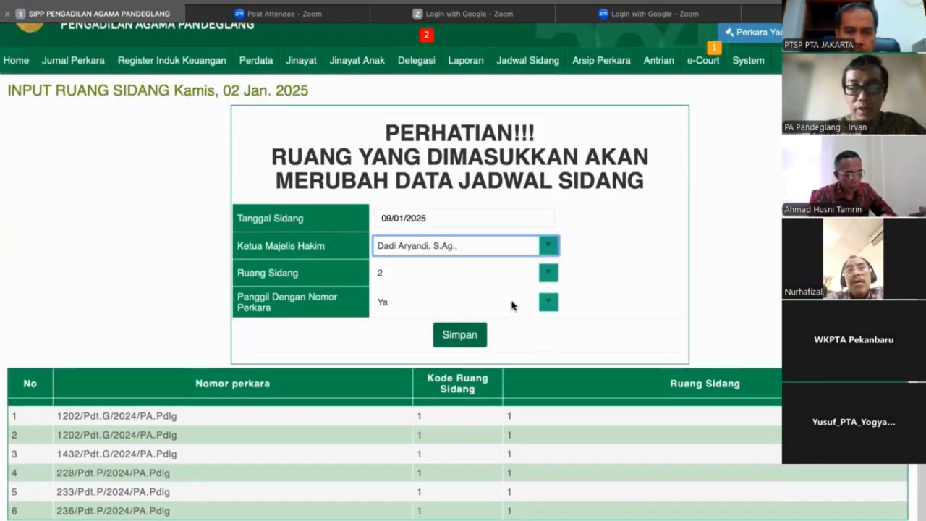
Select the sixth presiding judge offered, assign courtroom 2 to the 09/01/2025 hearings and save the room assignment.
click(490, 251)
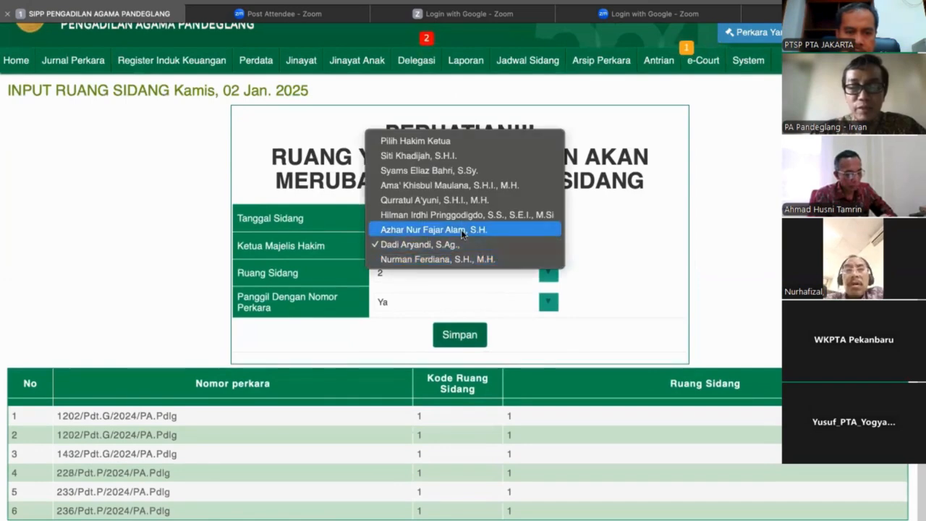
click(461, 230)
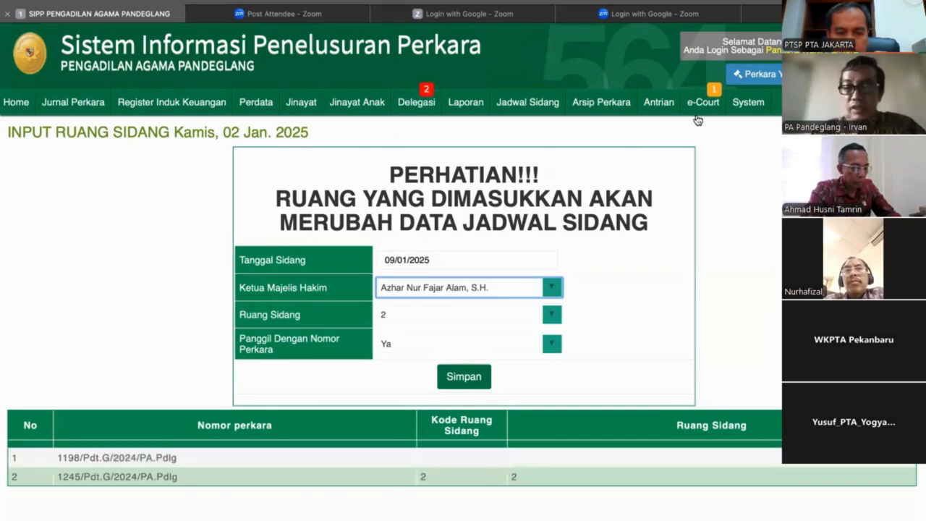
mouse_move(663, 104)
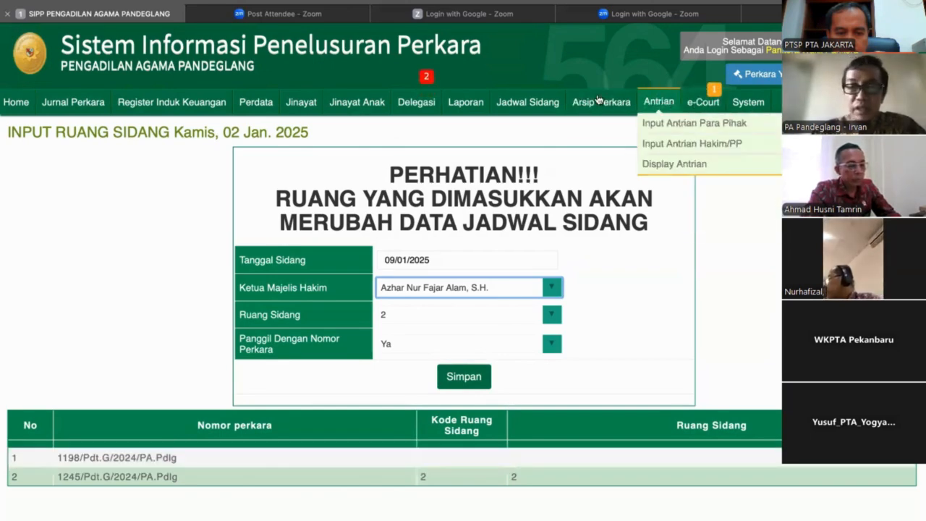
mouse_move(539, 116)
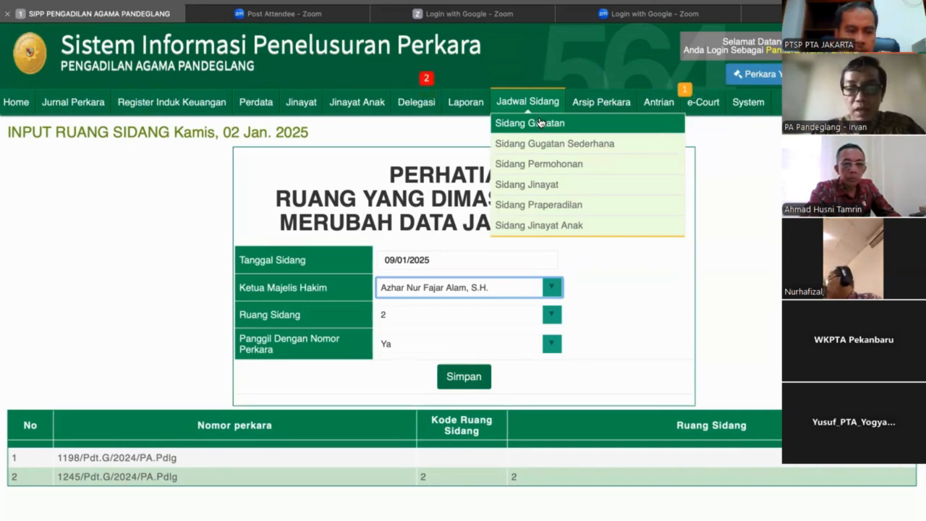
click(399, 312)
click(401, 311)
click(463, 378)
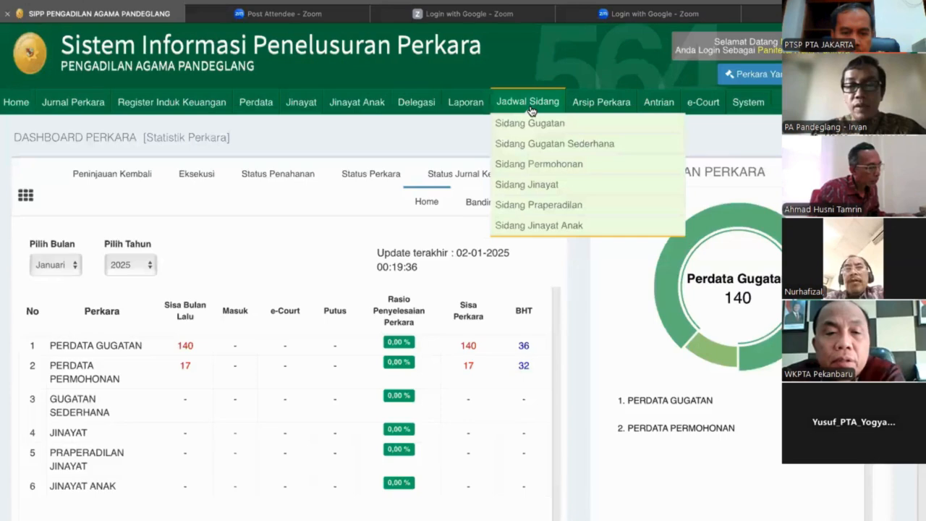
View the Sidang Gugatan schedule, then check the saved room assignments for 09/01/2025 under the sixth presiding judge in Input Antrian Hakim/PP.
click(530, 122)
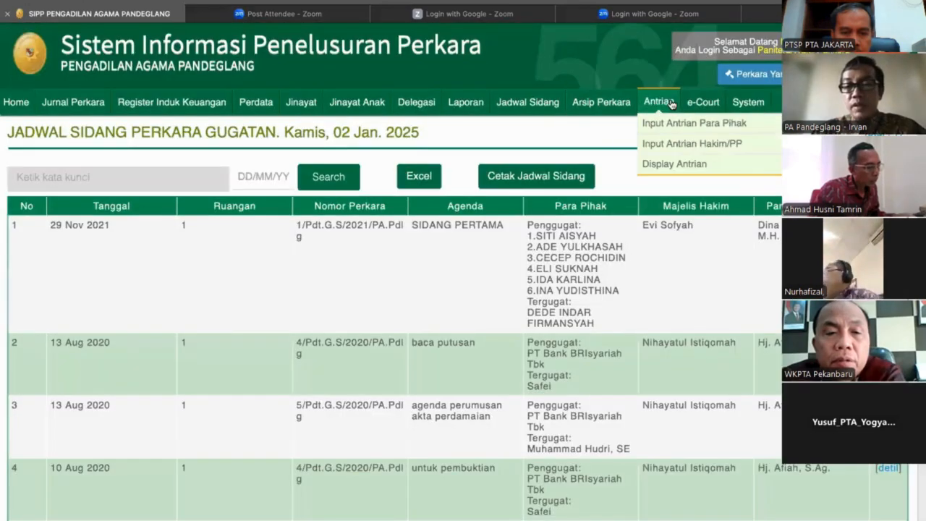
click(222, 216)
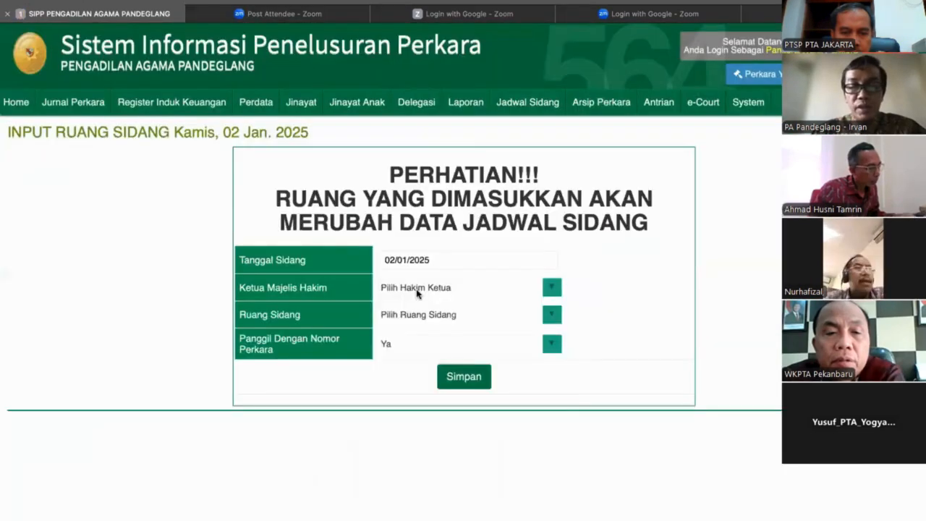
click(418, 289)
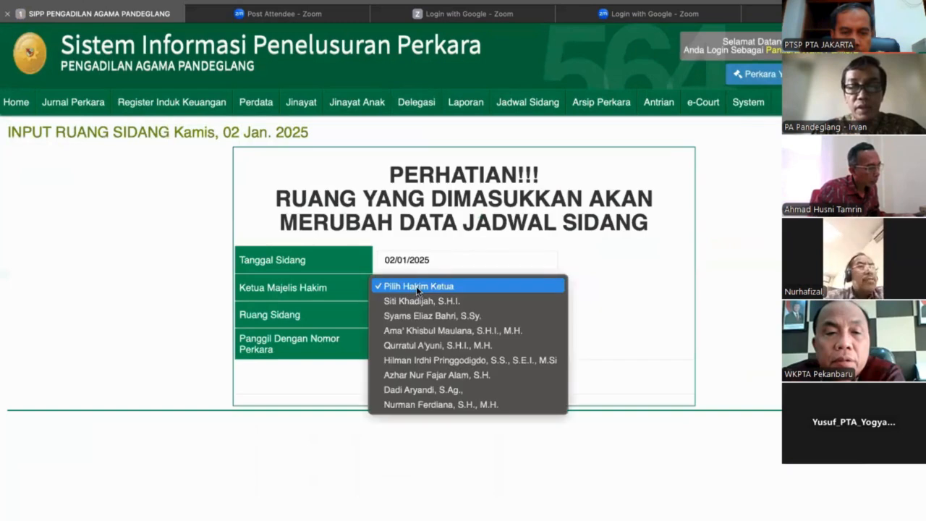
click(444, 250)
click(445, 257)
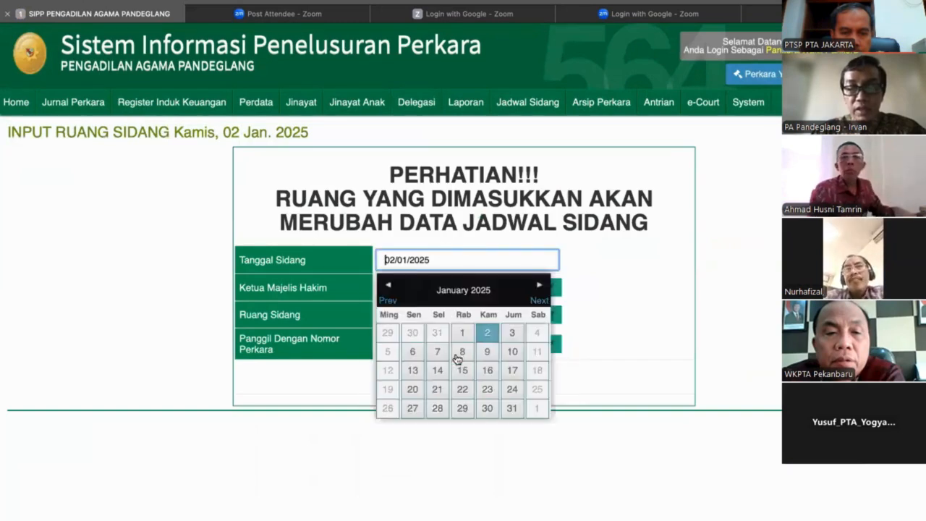
click(487, 351)
click(467, 290)
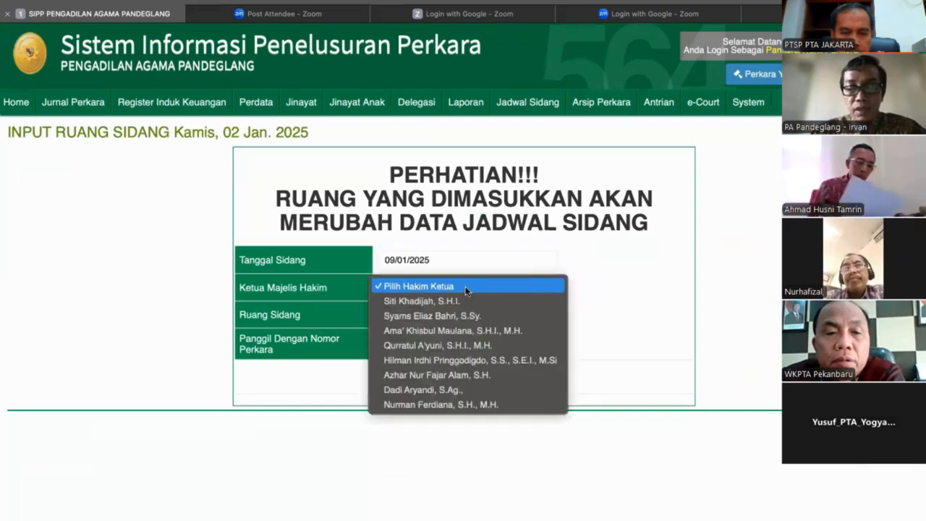
click(450, 370)
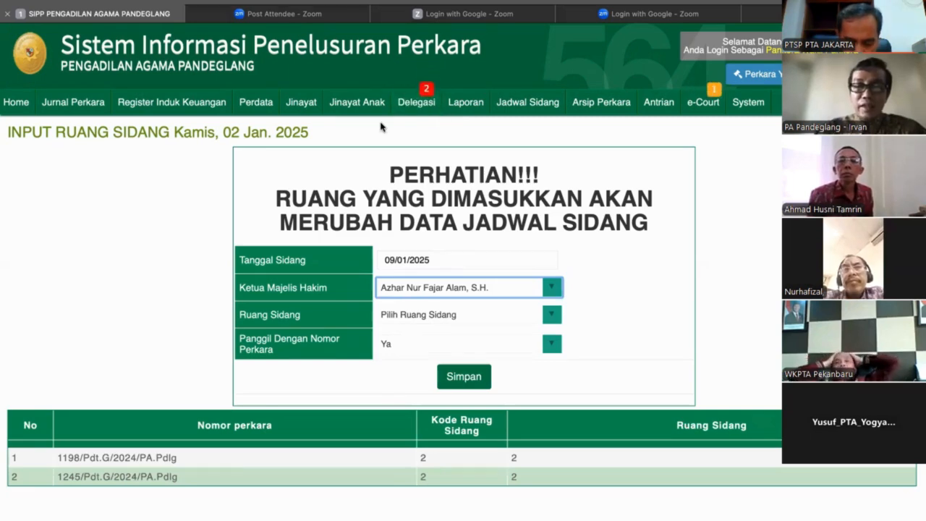
Open the first case in Register Induk Perkara Gugatan and view its Jadwal Sidang.
mouse_move(254, 110)
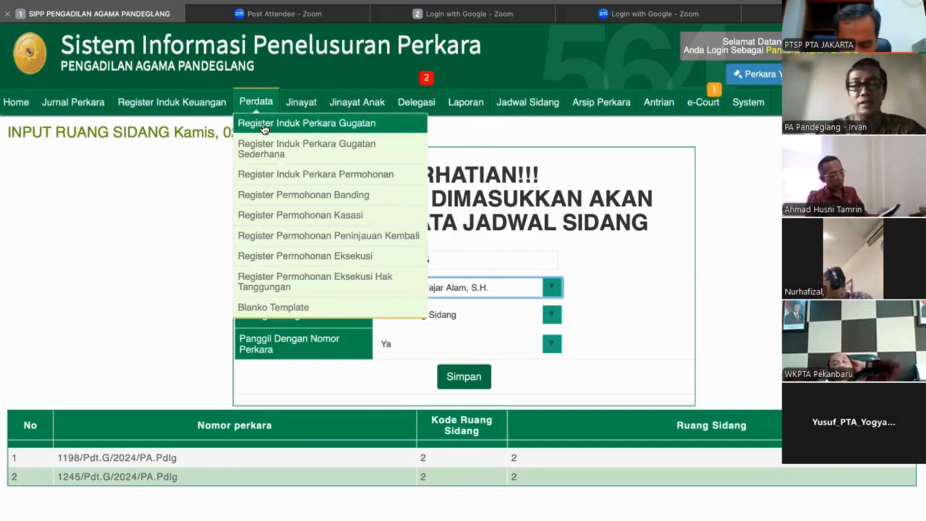
click(264, 127)
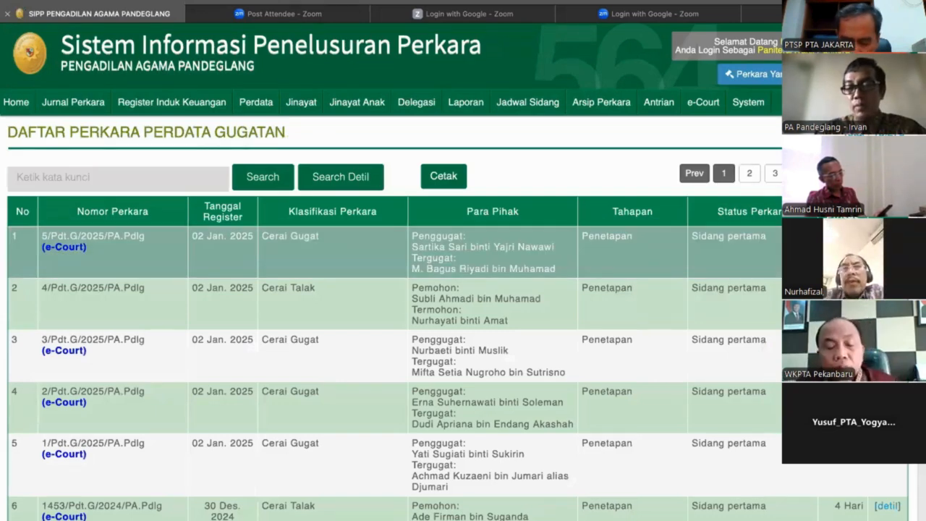
click(887, 236)
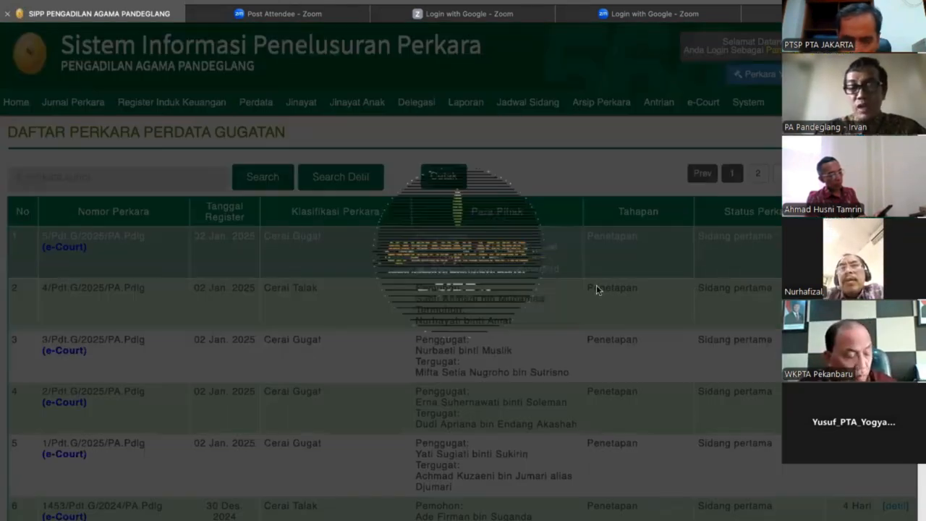
click(300, 287)
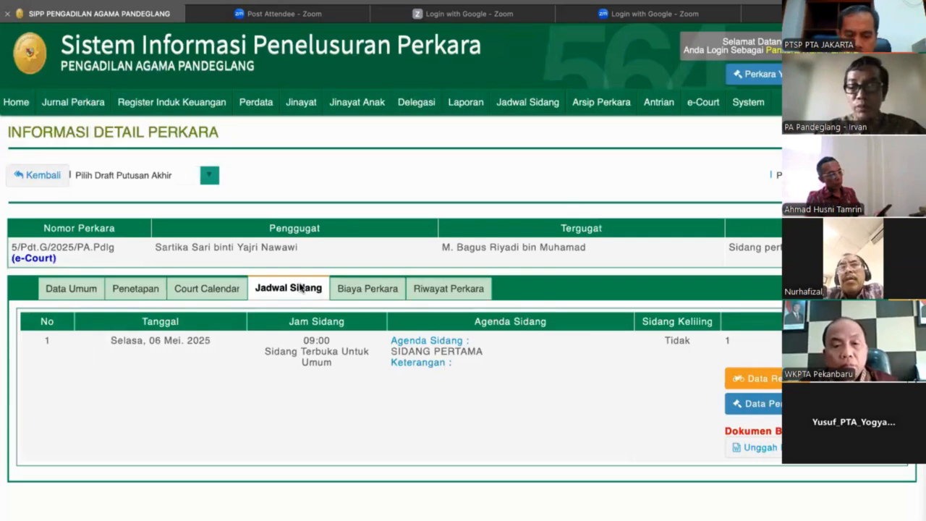